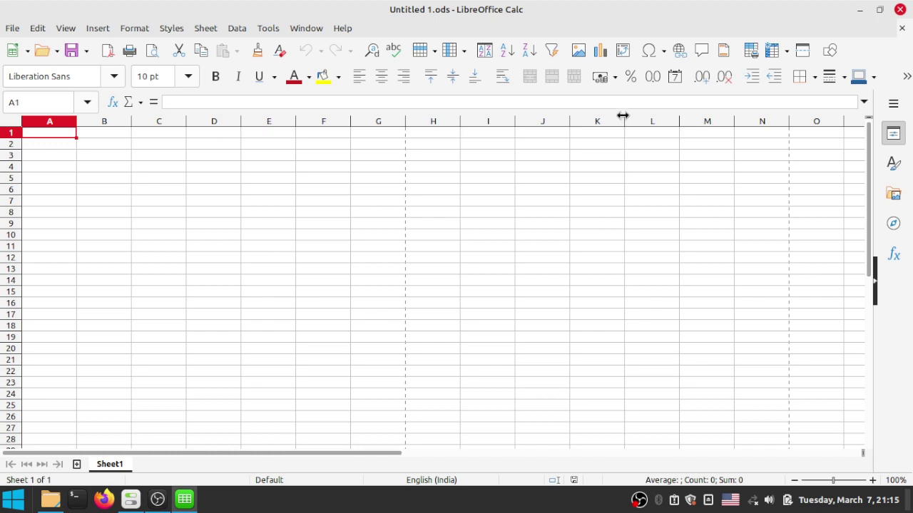
Switch the user interface of Calc to the Tabbed variant and close the interface selection dialog
left_click(71, 31)
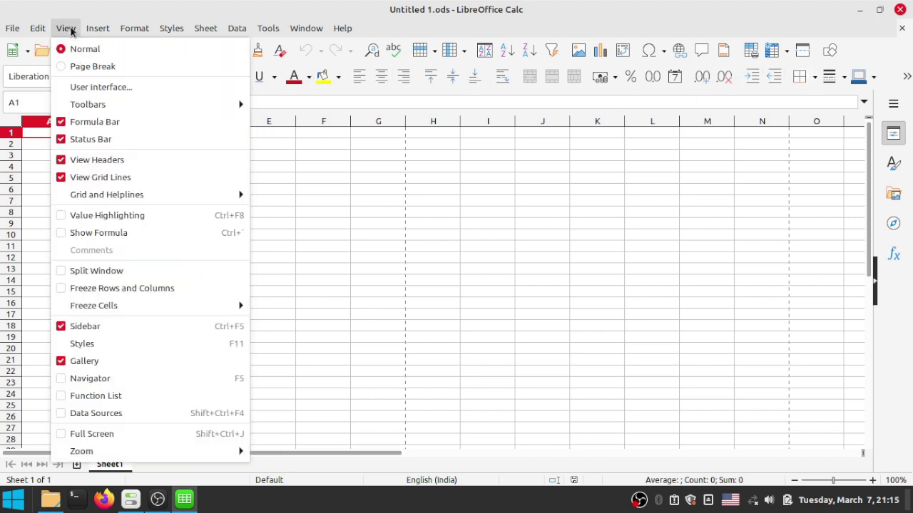
left_click(92, 88)
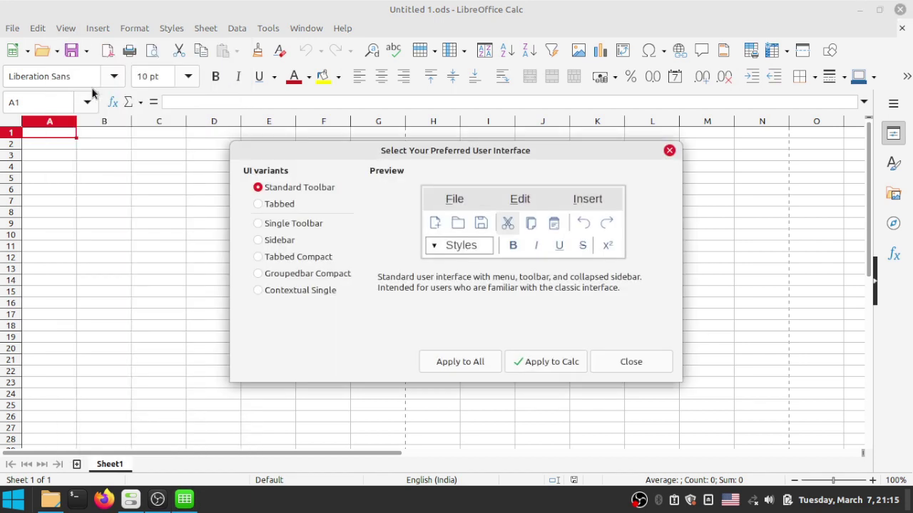
left_click(278, 207)
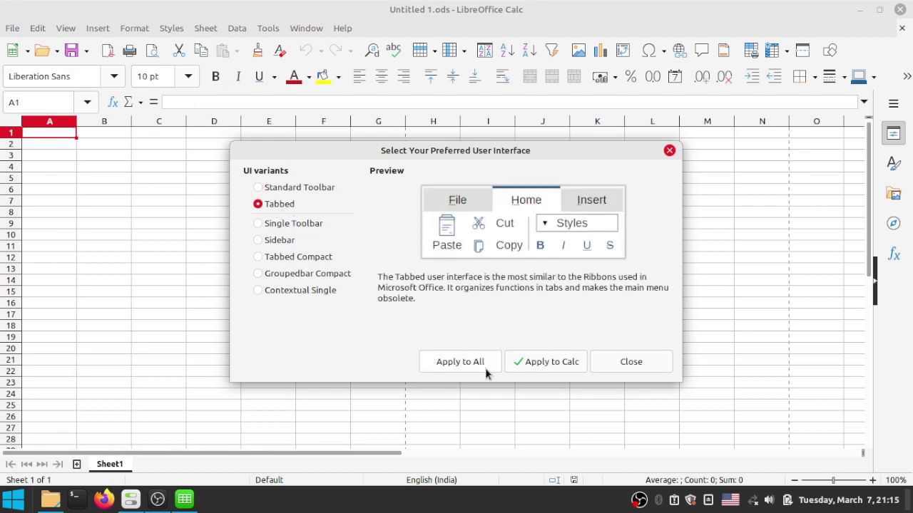
left_click(536, 362)
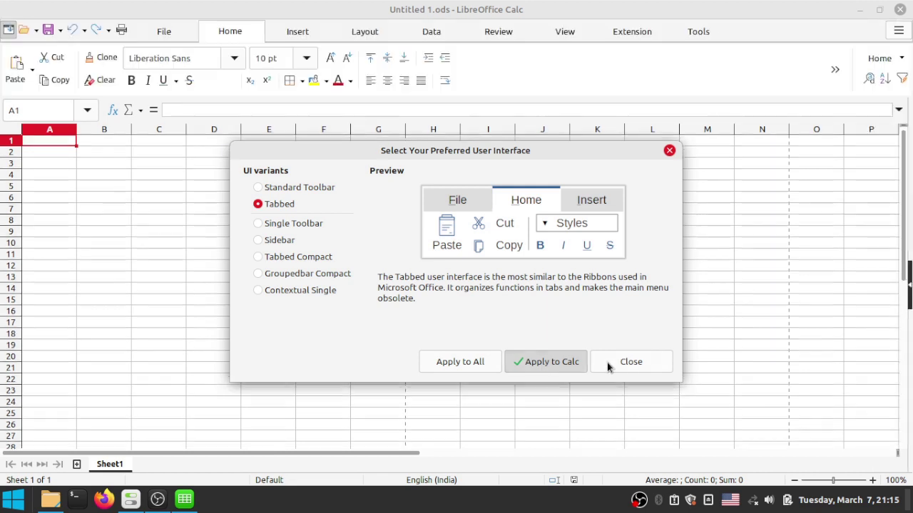
left_click(622, 365)
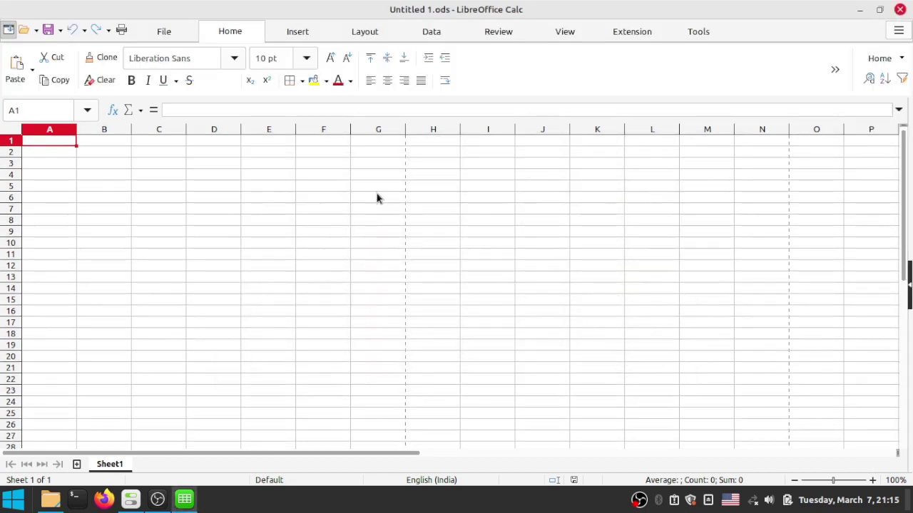
Look through the Insert, Layout, Data and Review commands of the tabbed interface and bring up the File commands
left_click(301, 34)
left_click(358, 37)
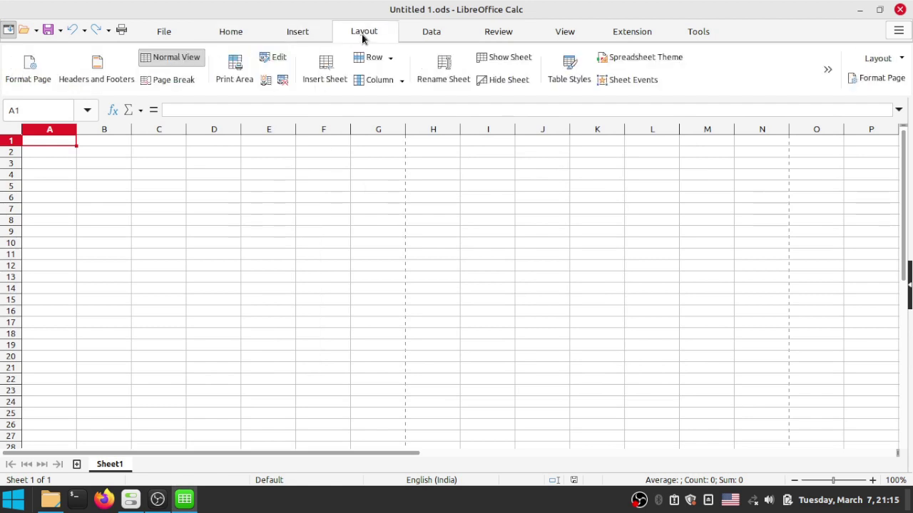
left_click(438, 33)
left_click(487, 35)
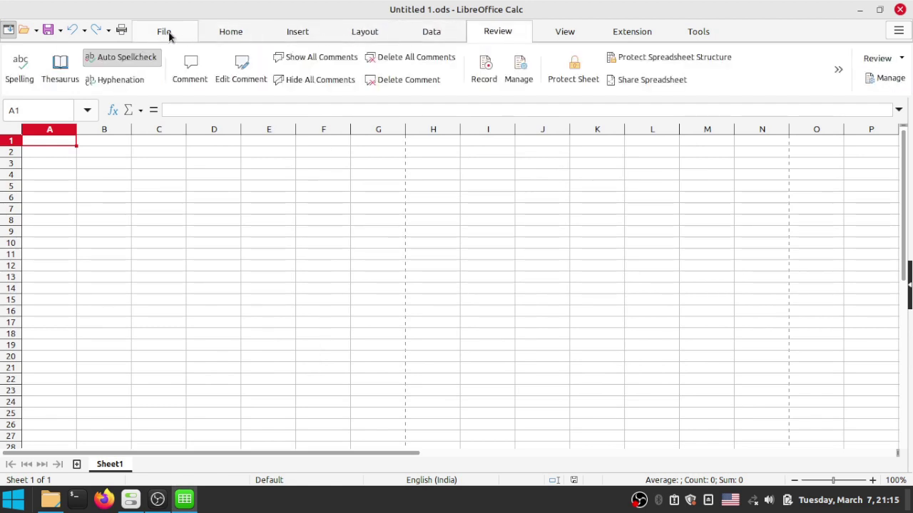
left_click(169, 32)
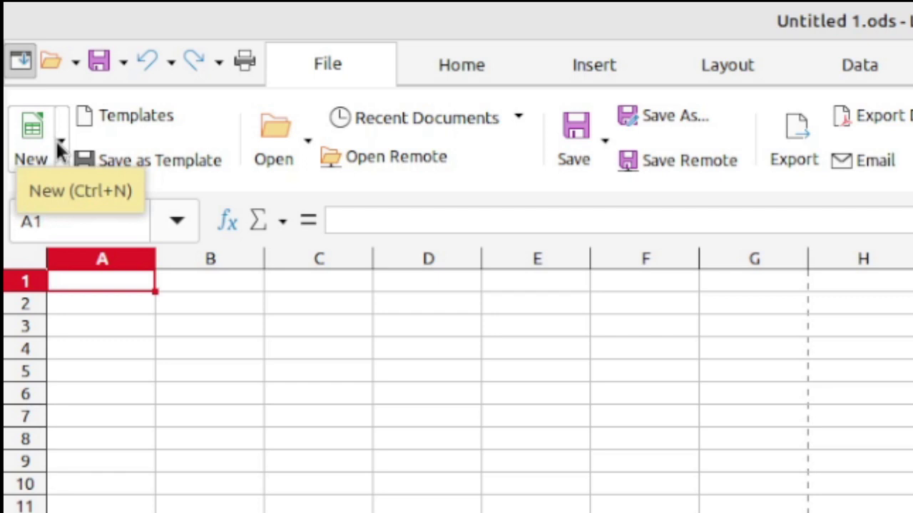
Examine the document types offered for a new file and the list of recent documents
left_click(49, 118)
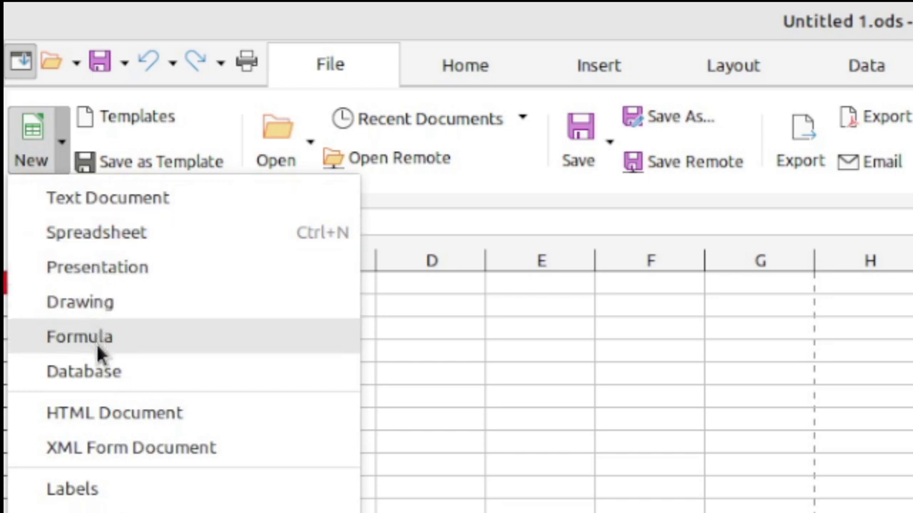
left_click(495, 428)
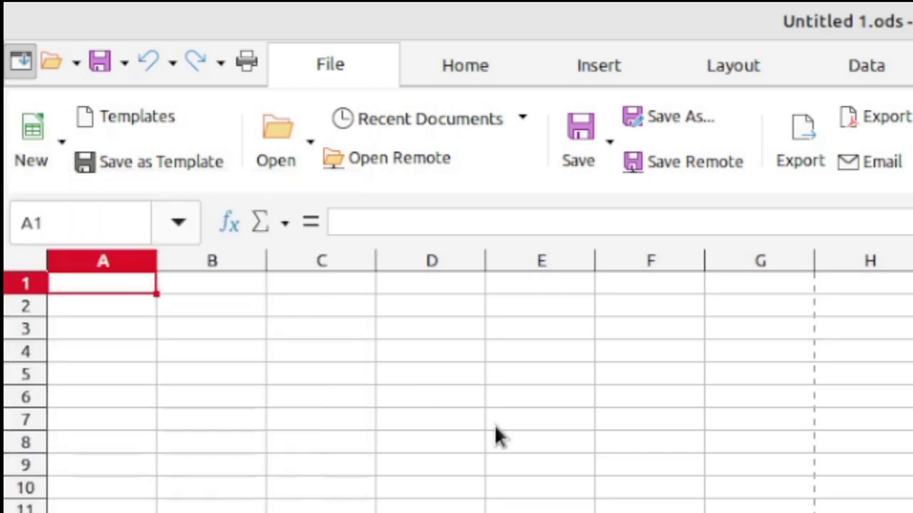
left_click(136, 121)
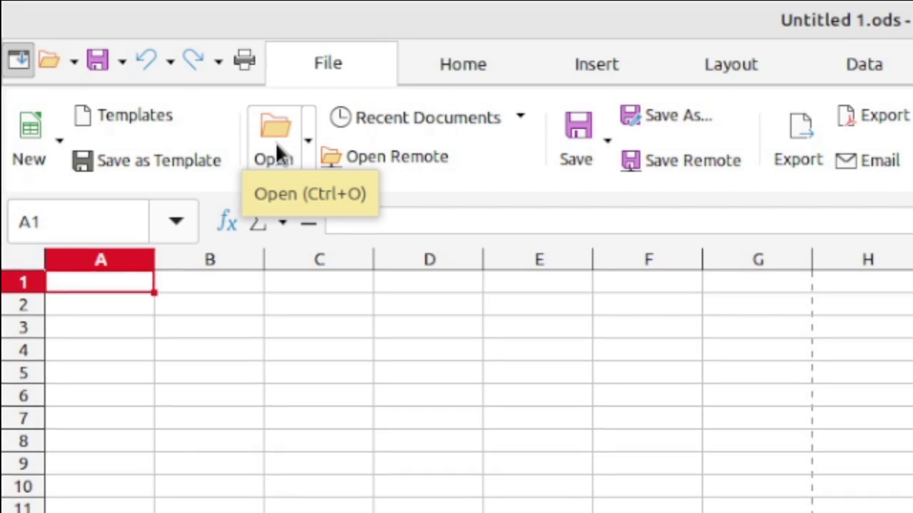
left_click(486, 116)
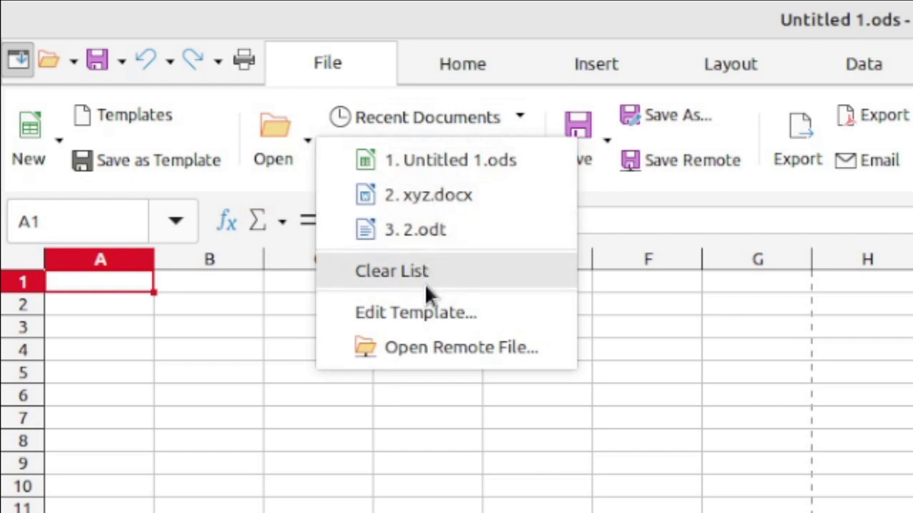
left_click(346, 388)
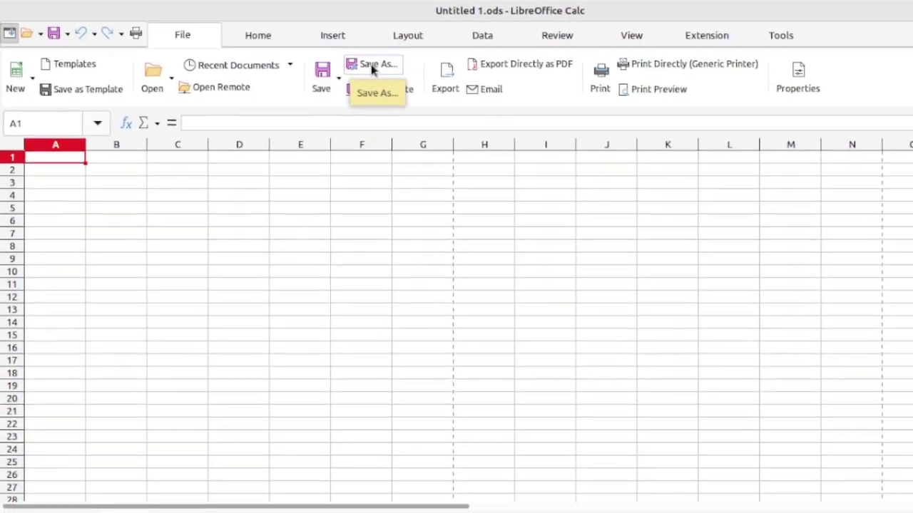
Examine the file formats available for saving the spreadsheet under another name, and leave without saving
left_click(443, 78)
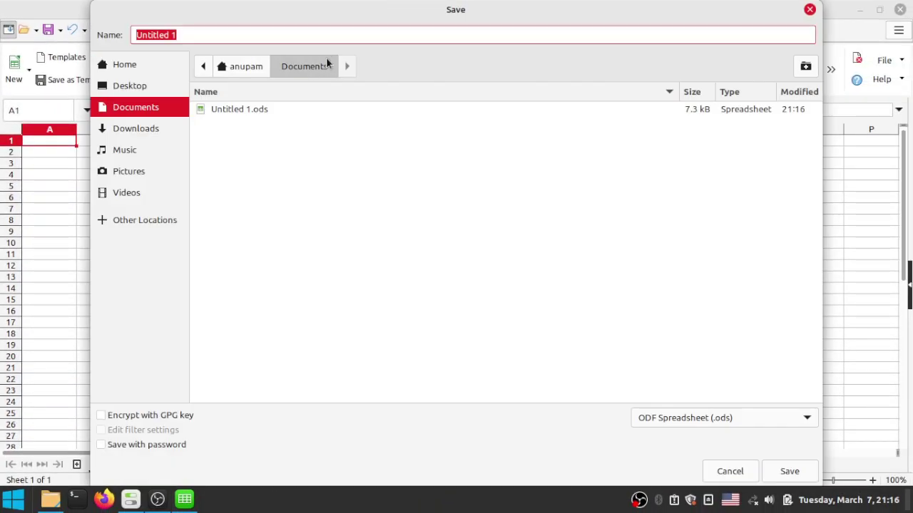
left_click(696, 421)
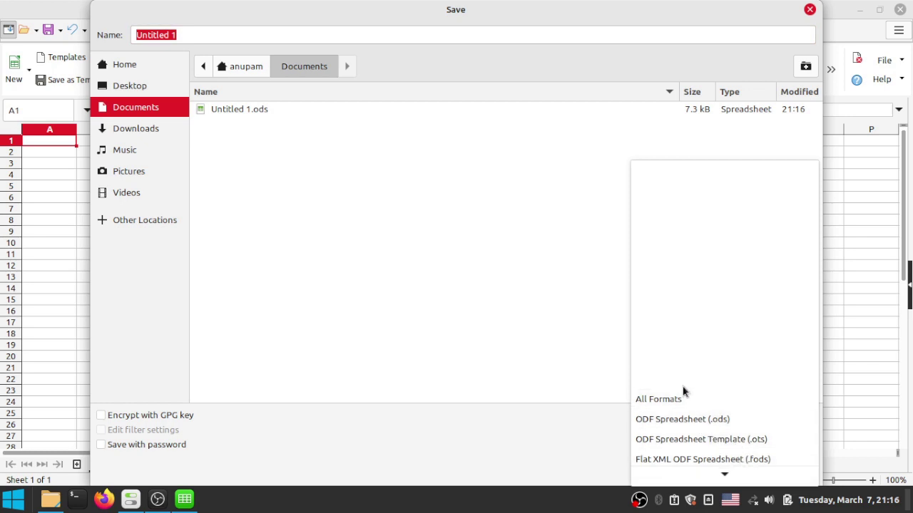
left_click(490, 293)
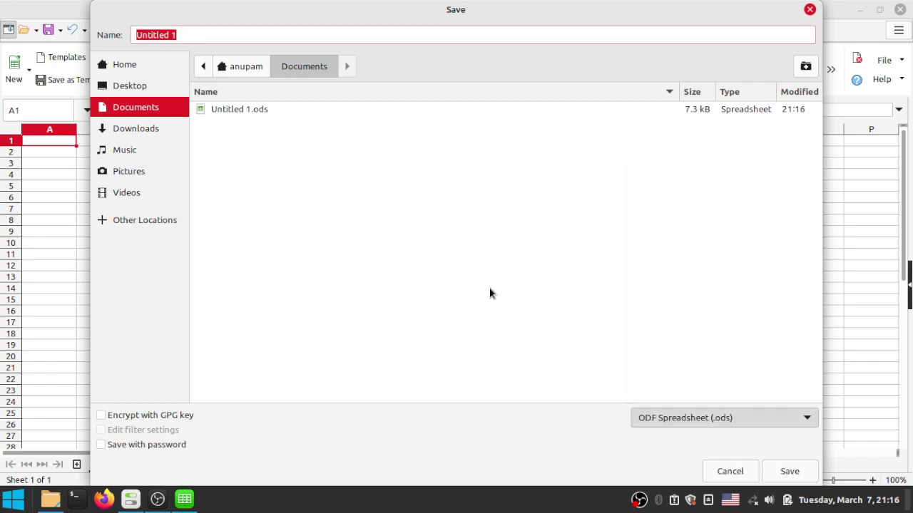
left_click(731, 474)
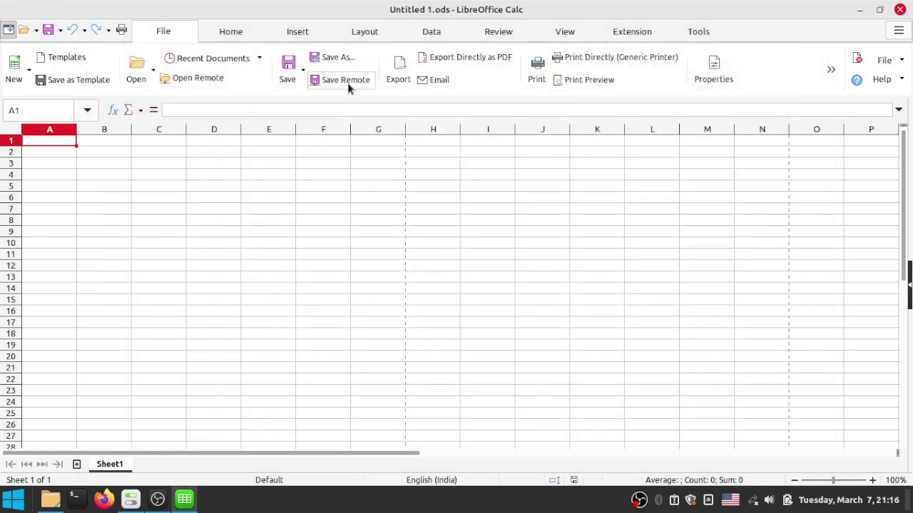
Examine the formats for exporting the spreadsheet and the direct PDF export, leaving both without exporting
left_click(397, 77)
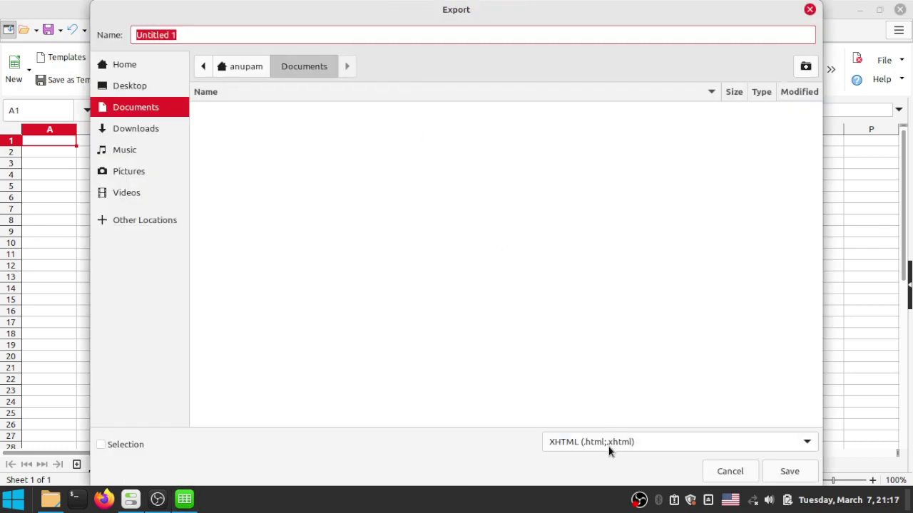
left_click(608, 446)
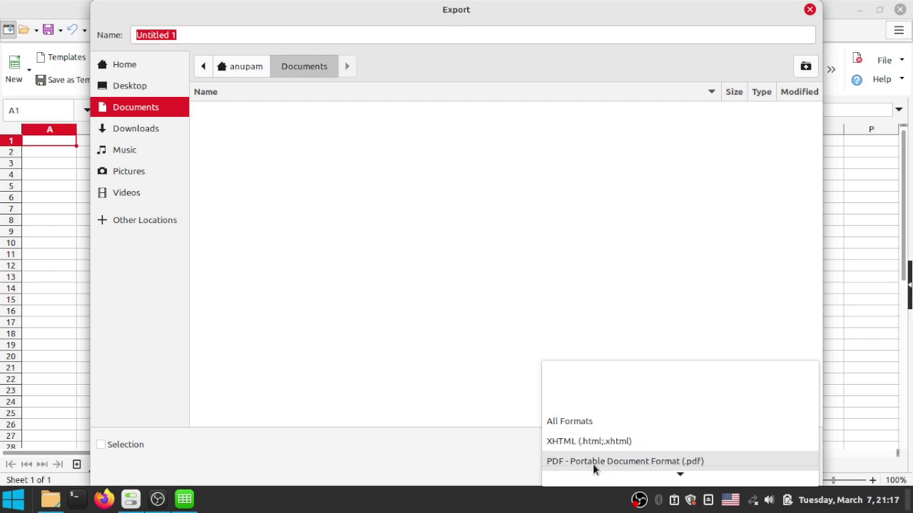
left_click(467, 453)
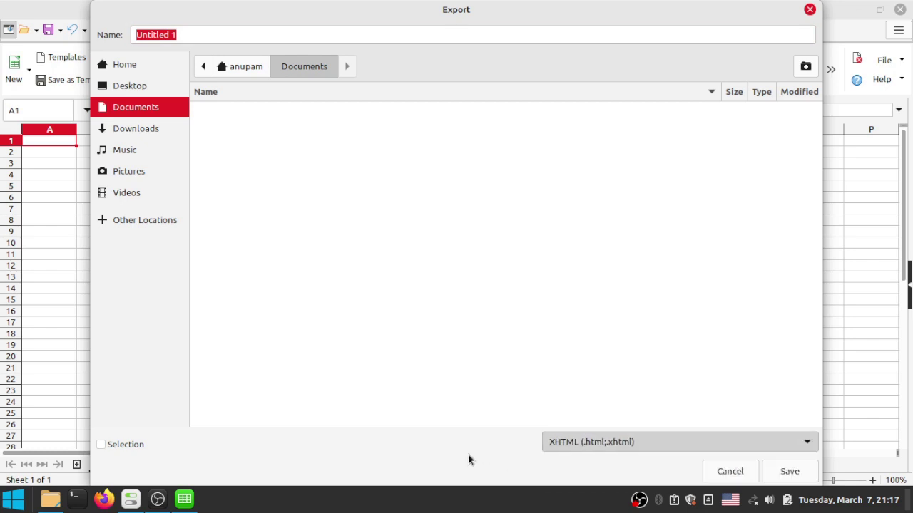
left_click(729, 471)
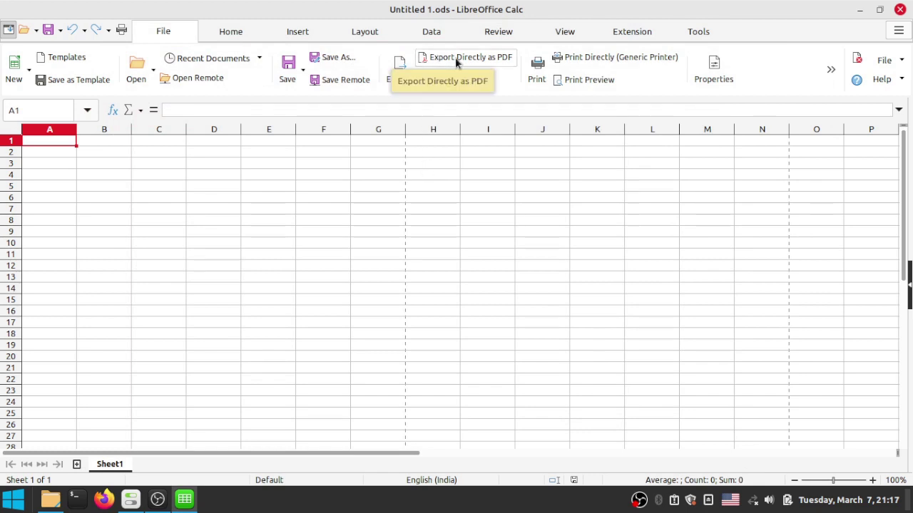
left_click(477, 57)
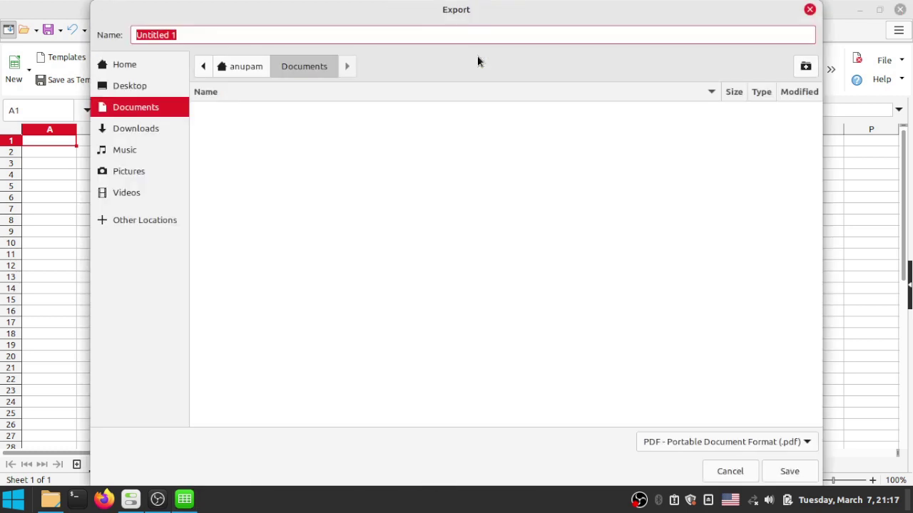
left_click(729, 471)
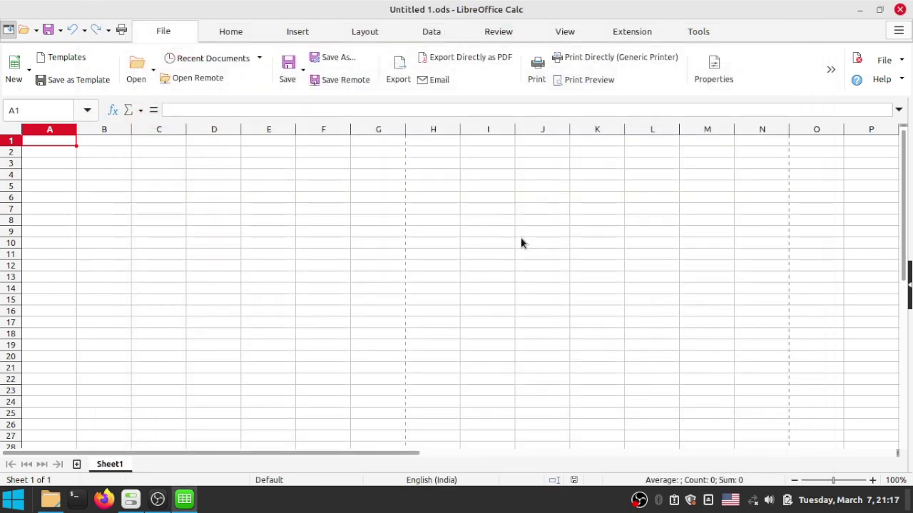
Open the print settings and examine the Generic Printer's duplex options, leaving its properties without changes
left_click(433, 84)
left_click(536, 75)
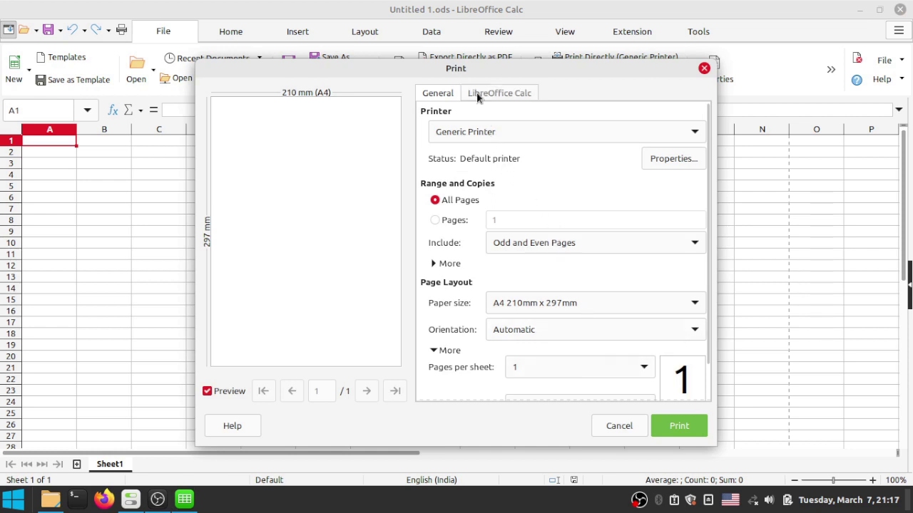
left_click(659, 160)
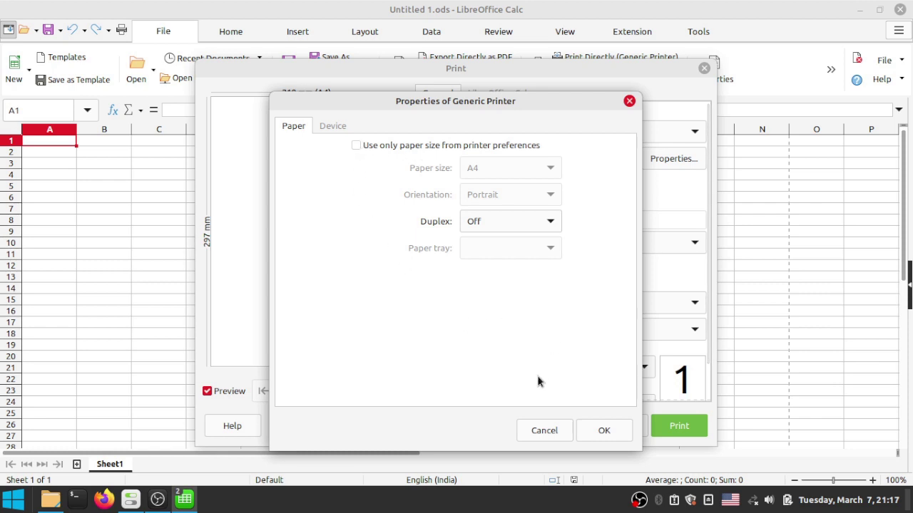
left_click(501, 220)
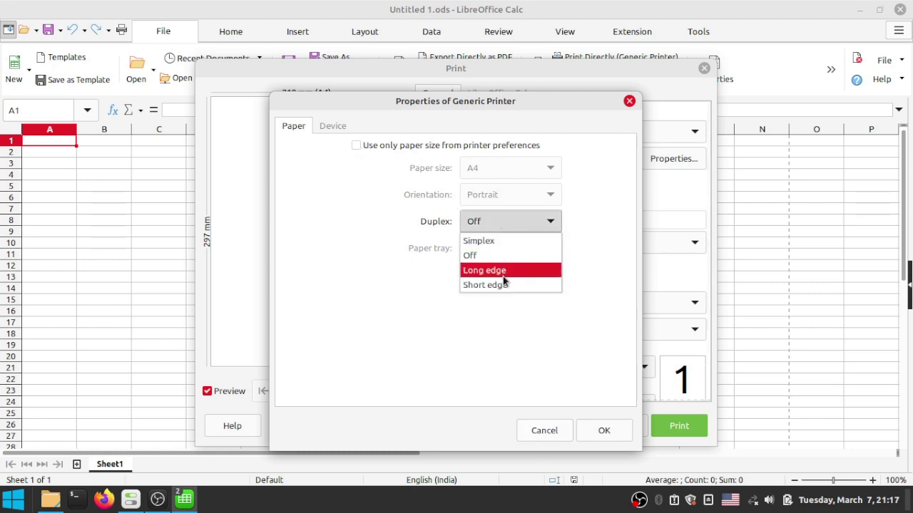
left_click(546, 433)
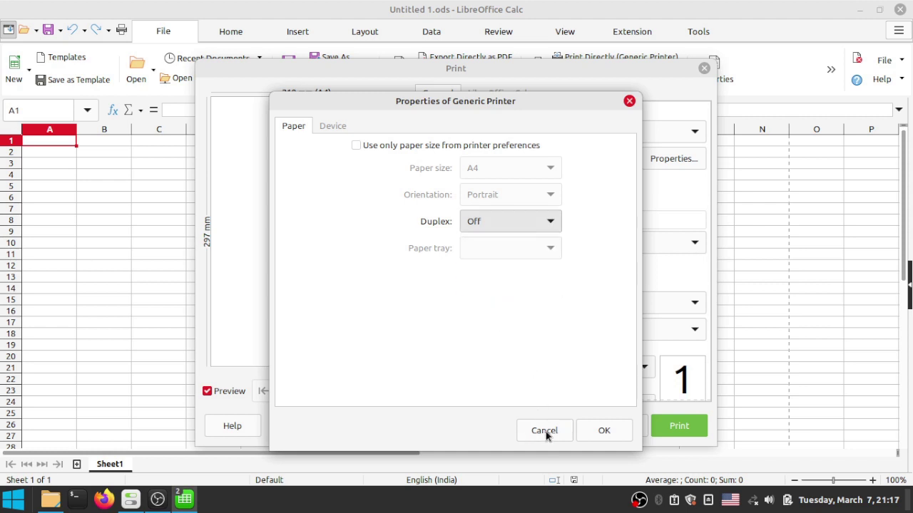
left_click(545, 432)
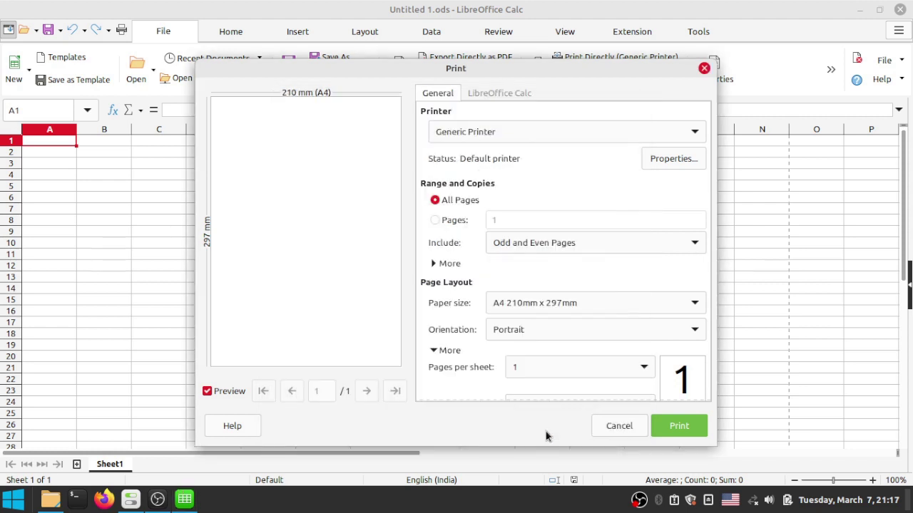
Try the Odd Pages, Even Pages and specific-page print ranges, and return to All Pages with Odd and Even Pages
left_click(528, 244)
left_click(520, 277)
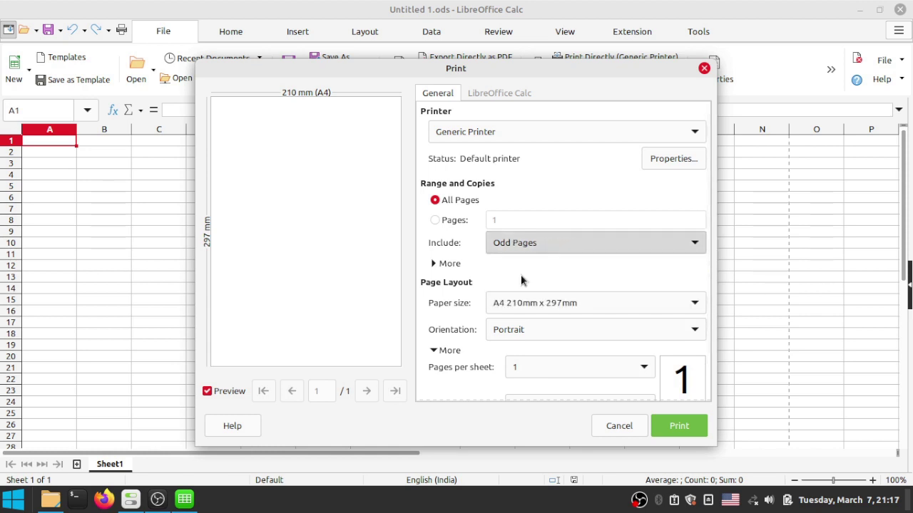
left_click(528, 244)
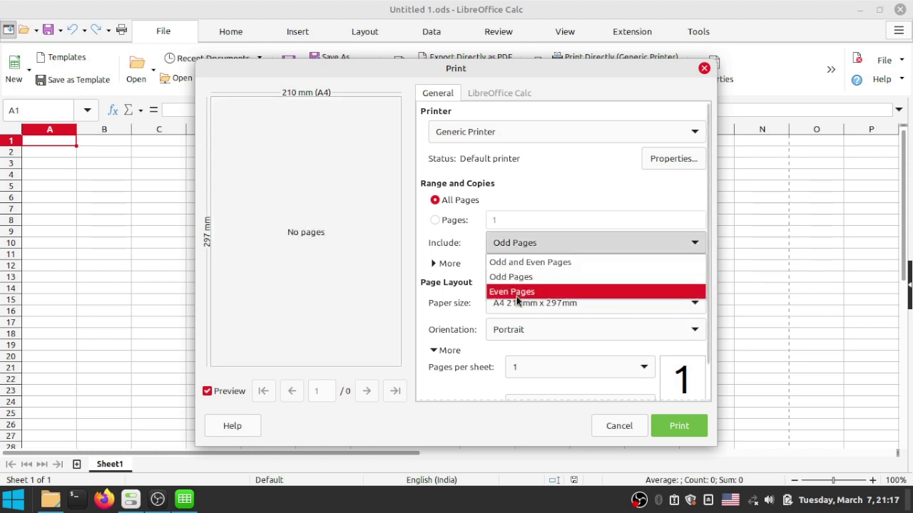
left_click(517, 291)
left_click(518, 244)
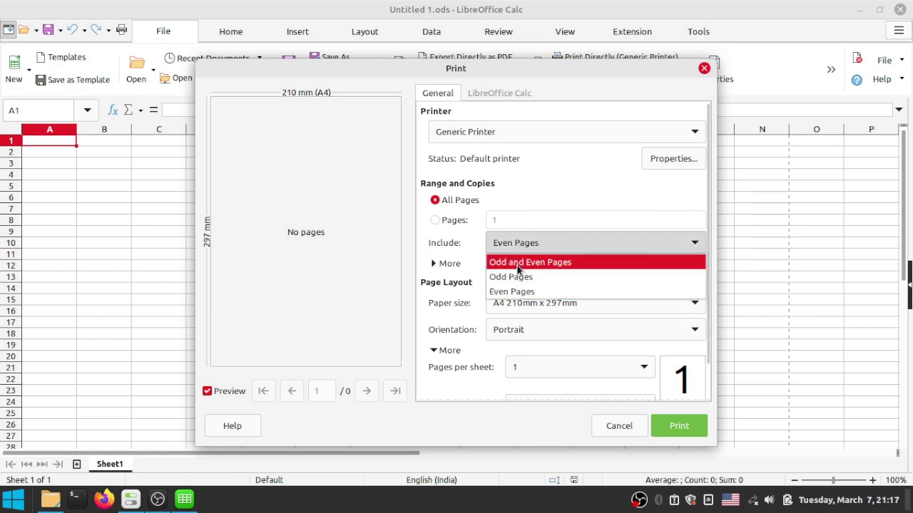
left_click(517, 263)
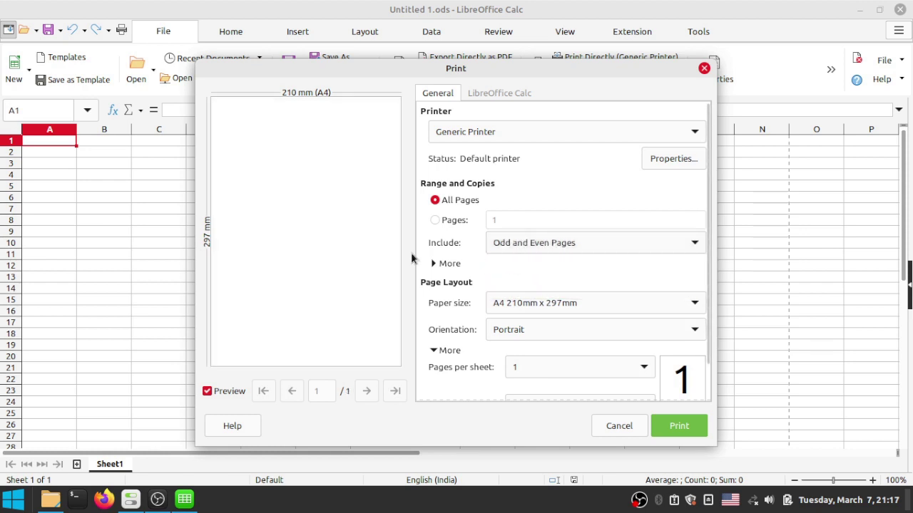
left_click(436, 221)
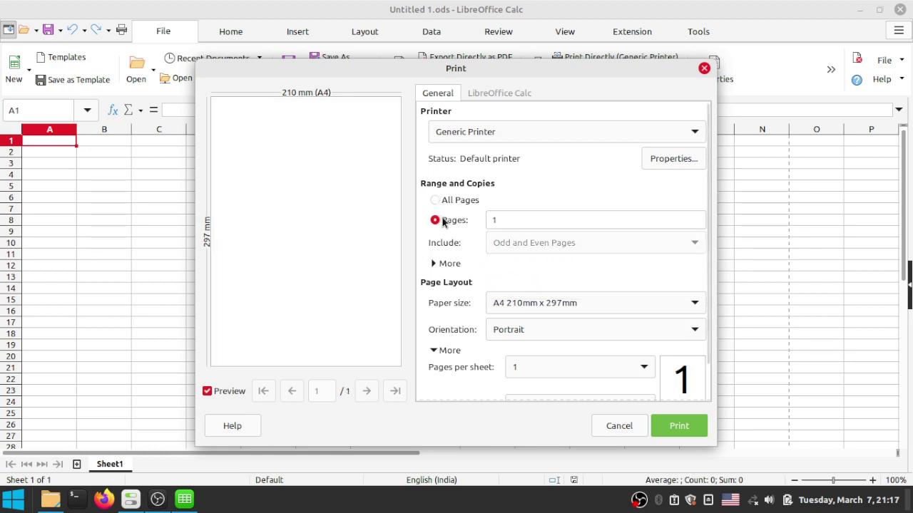
left_click(449, 202)
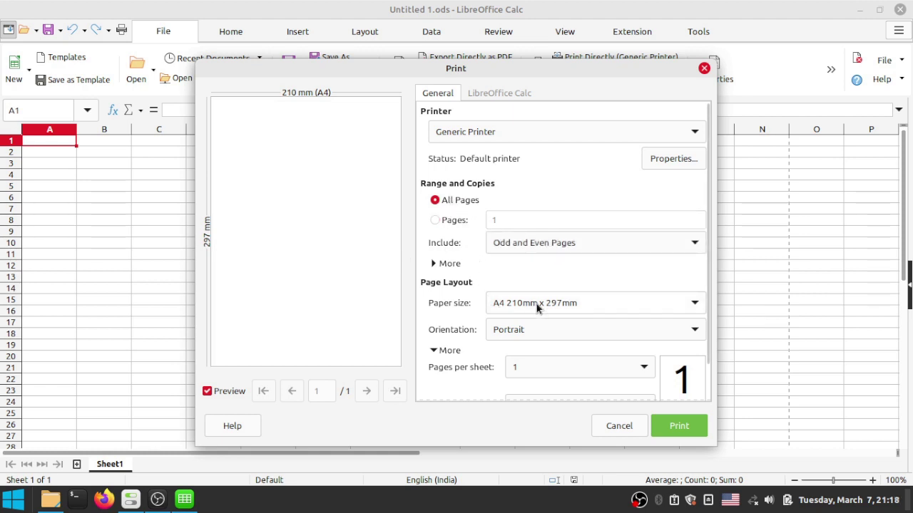
Examine the available paper sizes and page orientations for printing, keeping A4 210mm x 297mm and Portrait
left_click(537, 303)
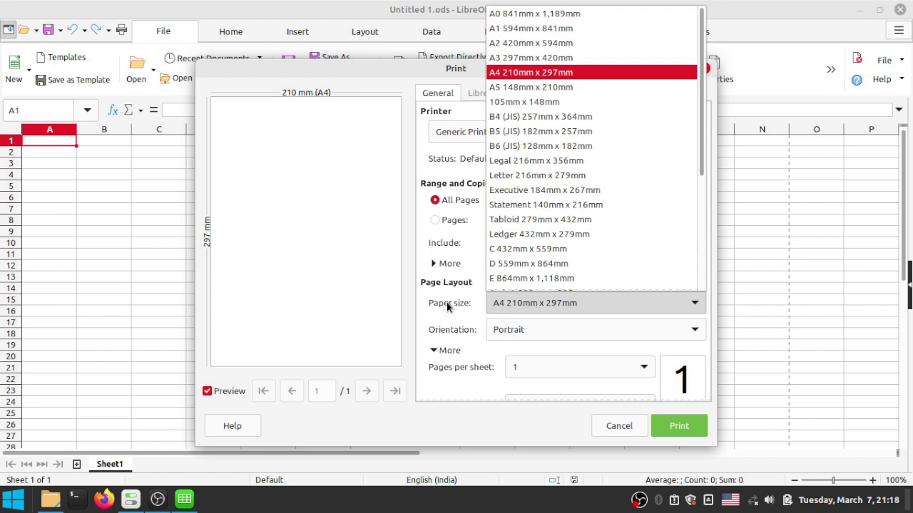
left_click(447, 303)
left_click(518, 332)
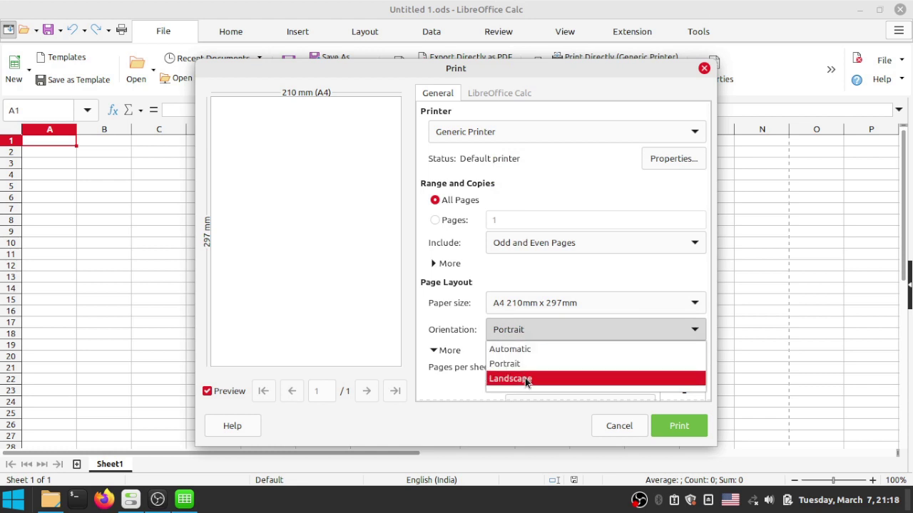
left_click(442, 336)
Examine the pages-per-sheet choices for printing, keep 1, and leave the print settings without printing
scroll(450, 326, "down", 1)
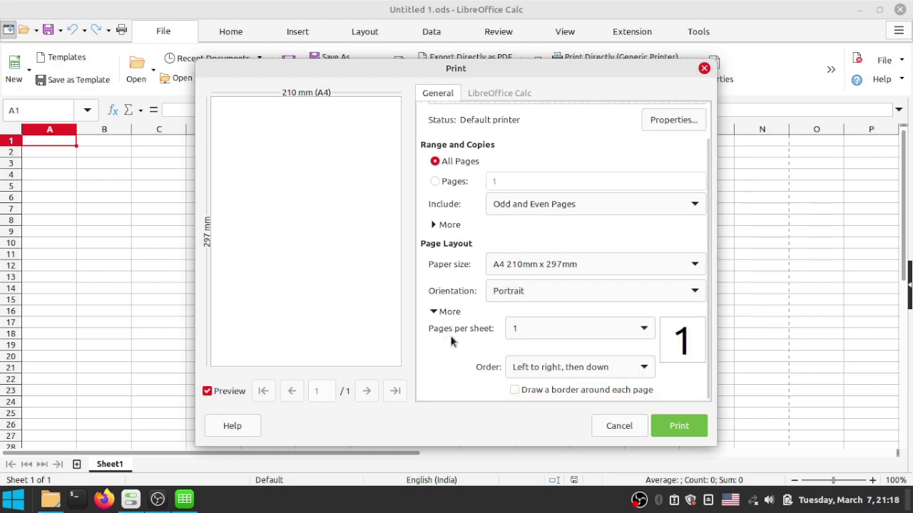
left_click(529, 327)
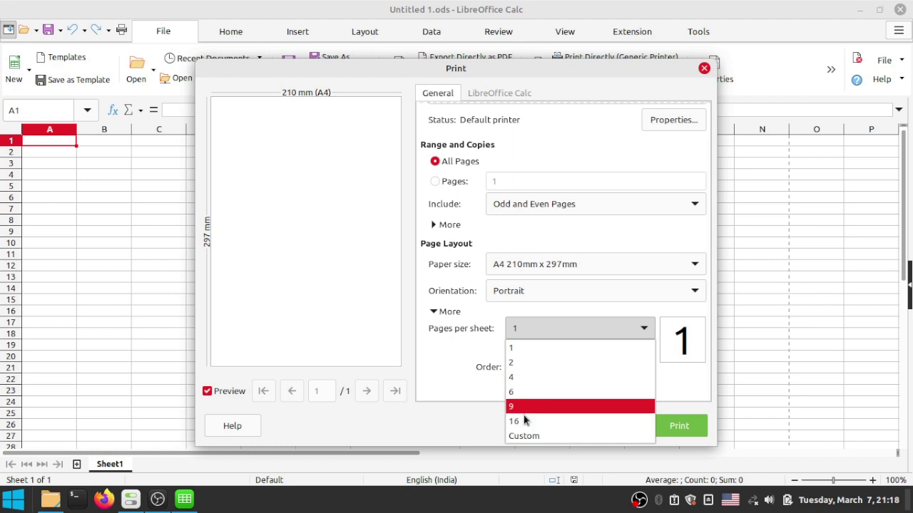
left_click(456, 328)
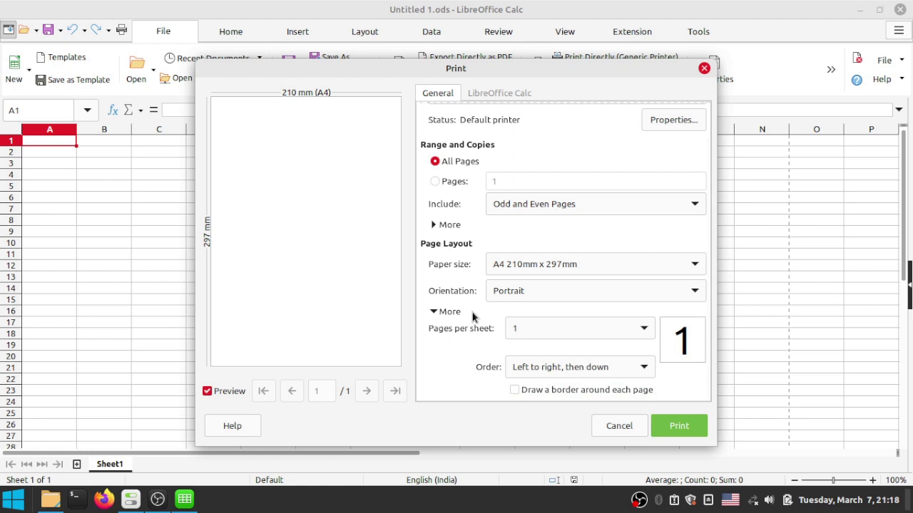
scroll(472, 316, "up", 1)
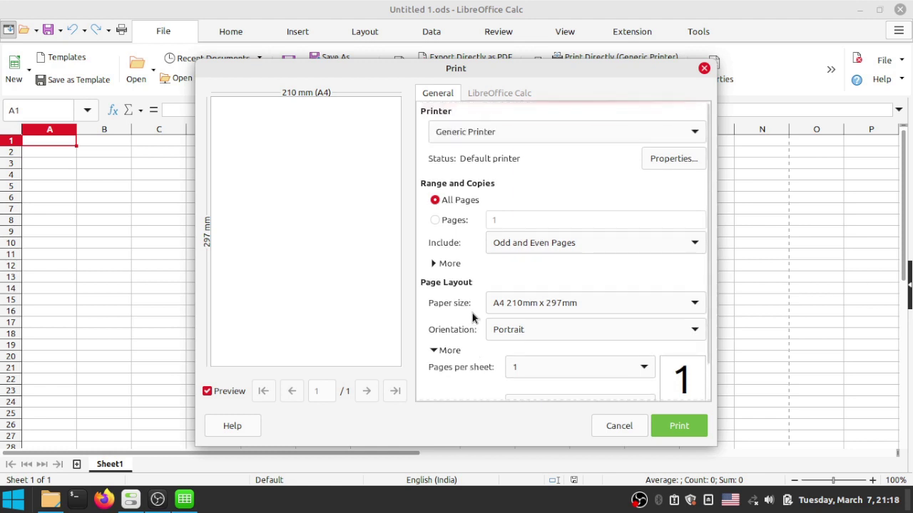
left_click(618, 427)
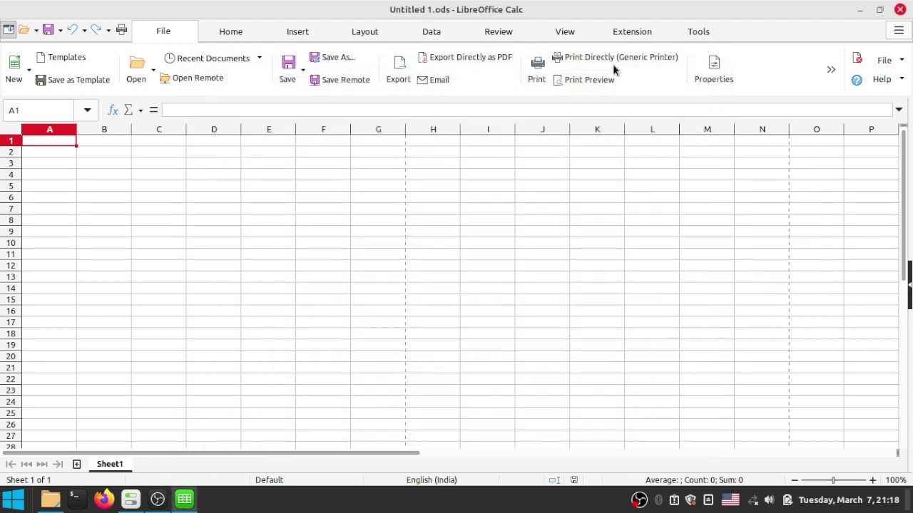
View the spreadsheet's print preview, close it, and return to the File commands
left_click(579, 81)
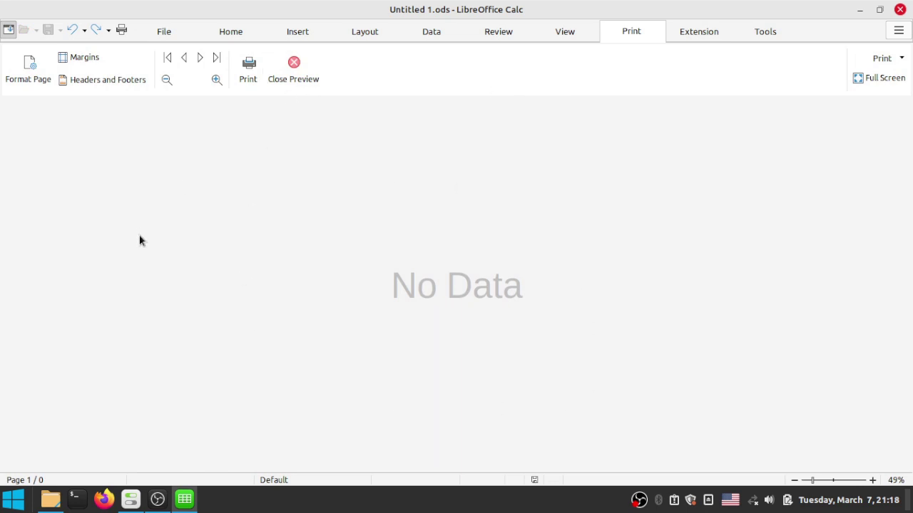
left_click(291, 80)
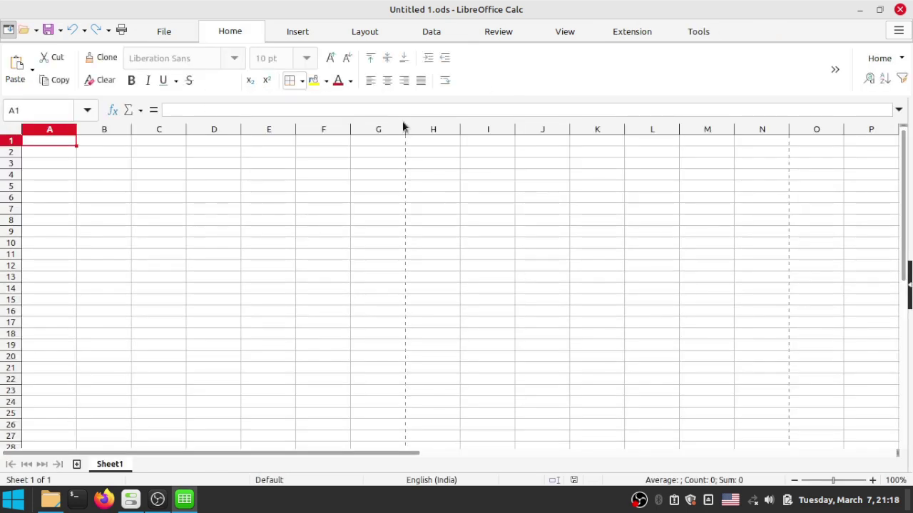
left_click(168, 34)
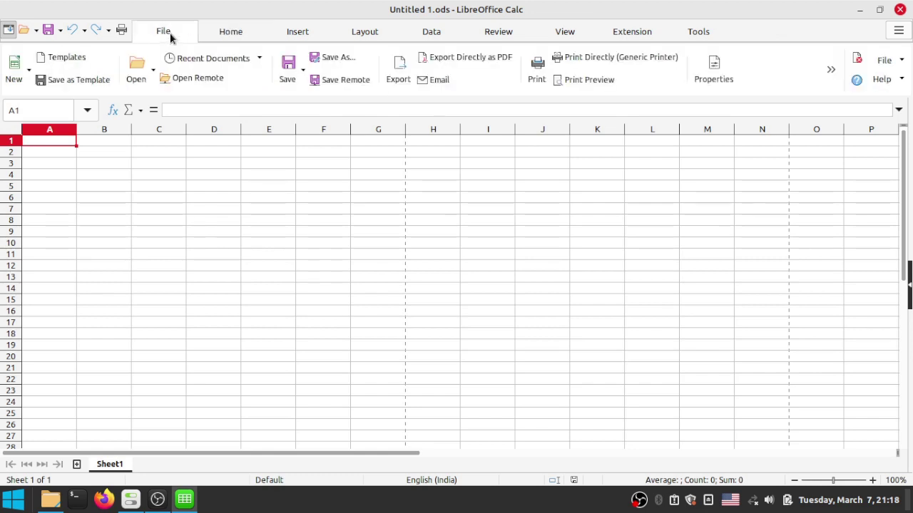
Examine the document properties' statistics without making changes, and look over the full list of additional file commands
left_click(722, 79)
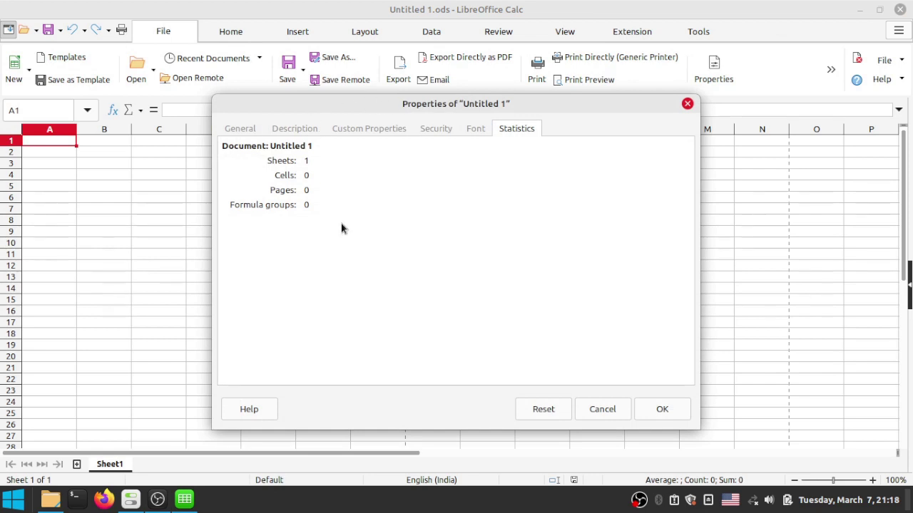
left_click(617, 410)
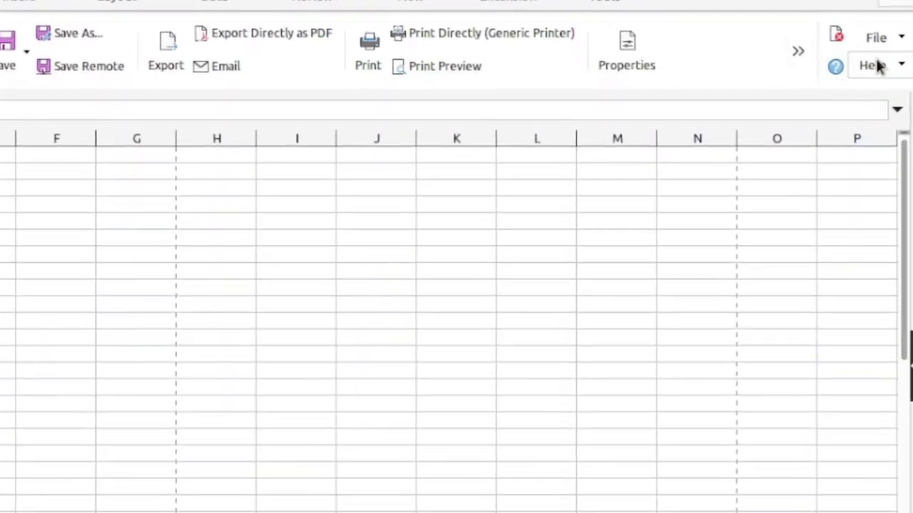
left_click(881, 37)
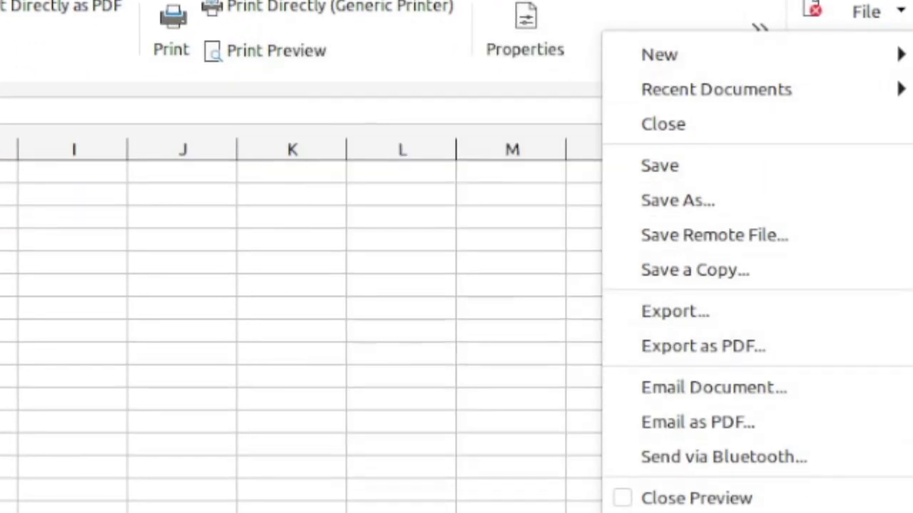
mouse_move(670, 57)
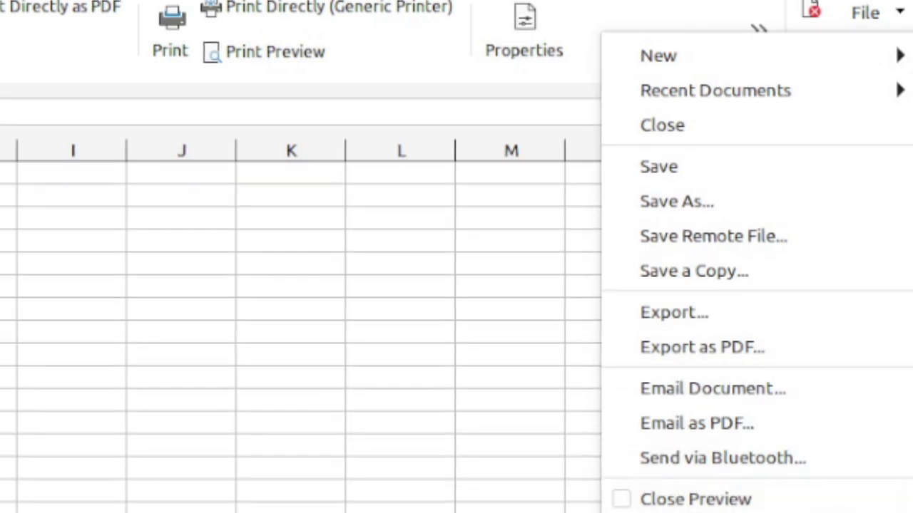
key("Escape")
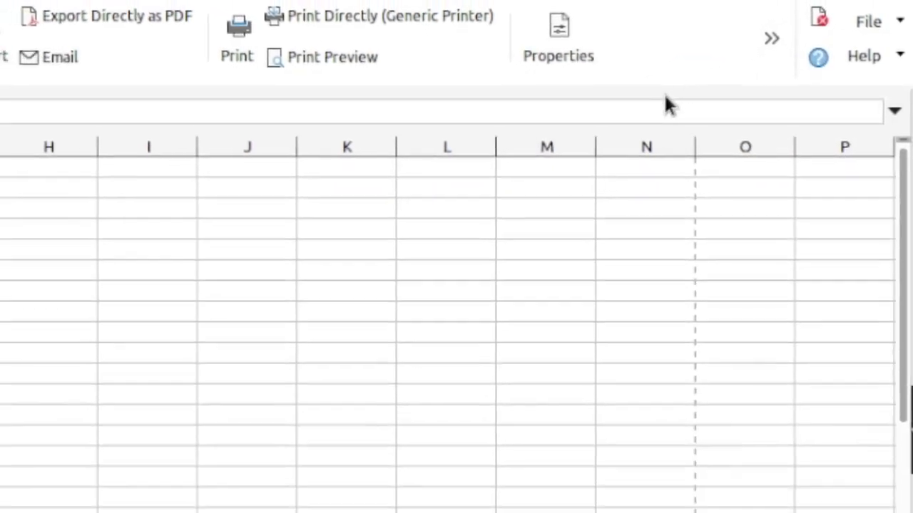